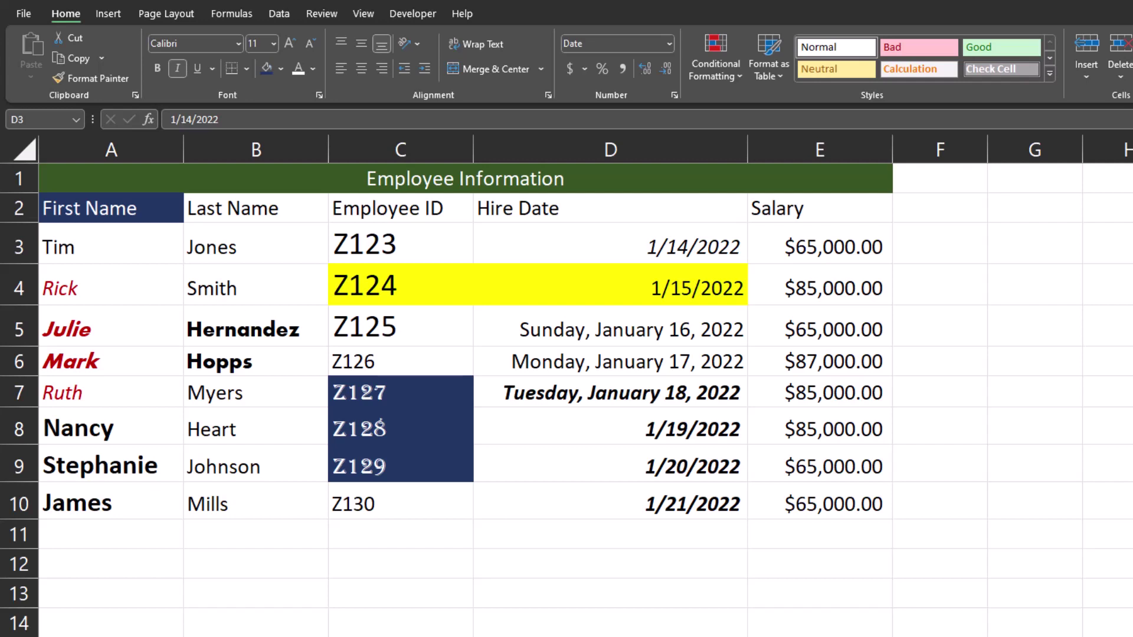
Step: Copy Tim's plain formatting from A3 onto Rick's first-name cell A4, then return to A3
{"action": "left_click", "coordinate": [139, 249]}
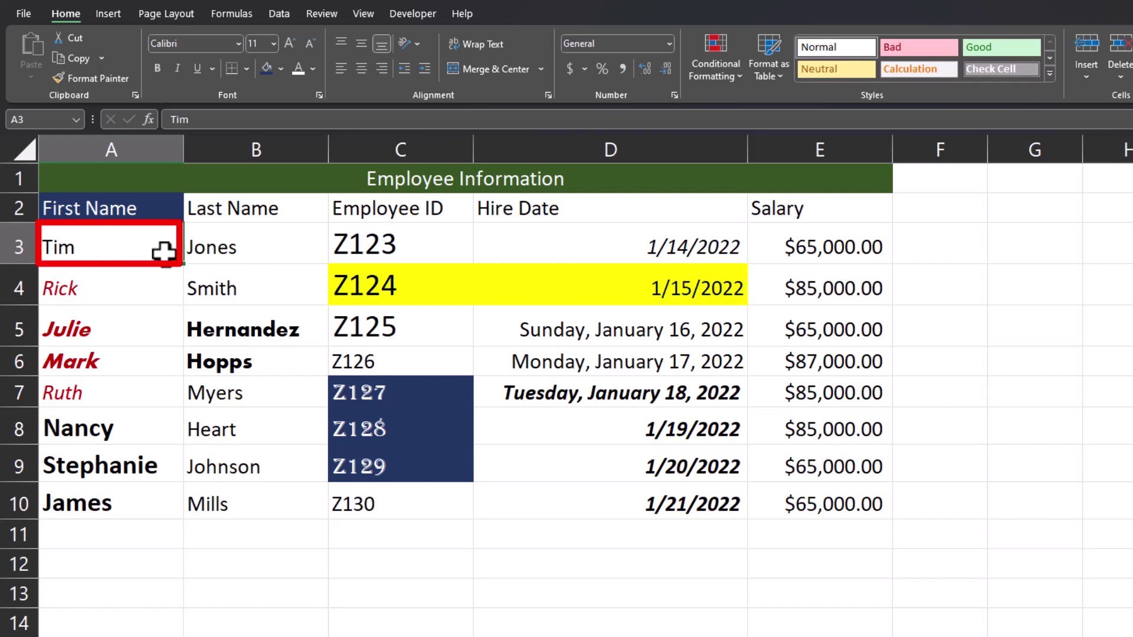
{"action": "left_click", "coordinate": [121, 84]}
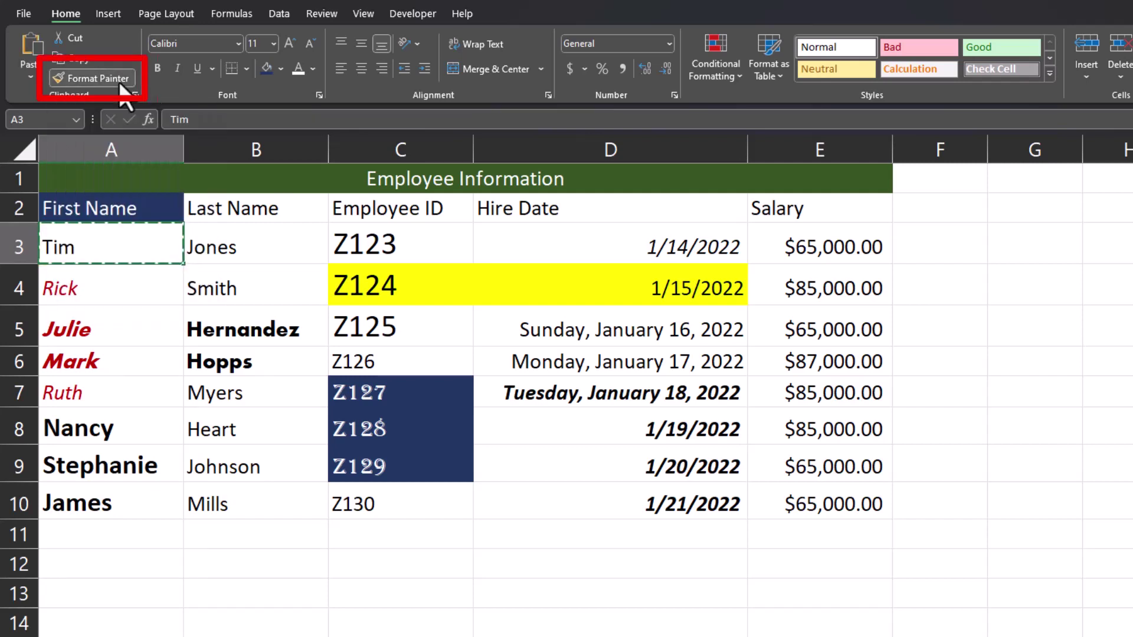
{"action": "left_click", "coordinate": [128, 289]}
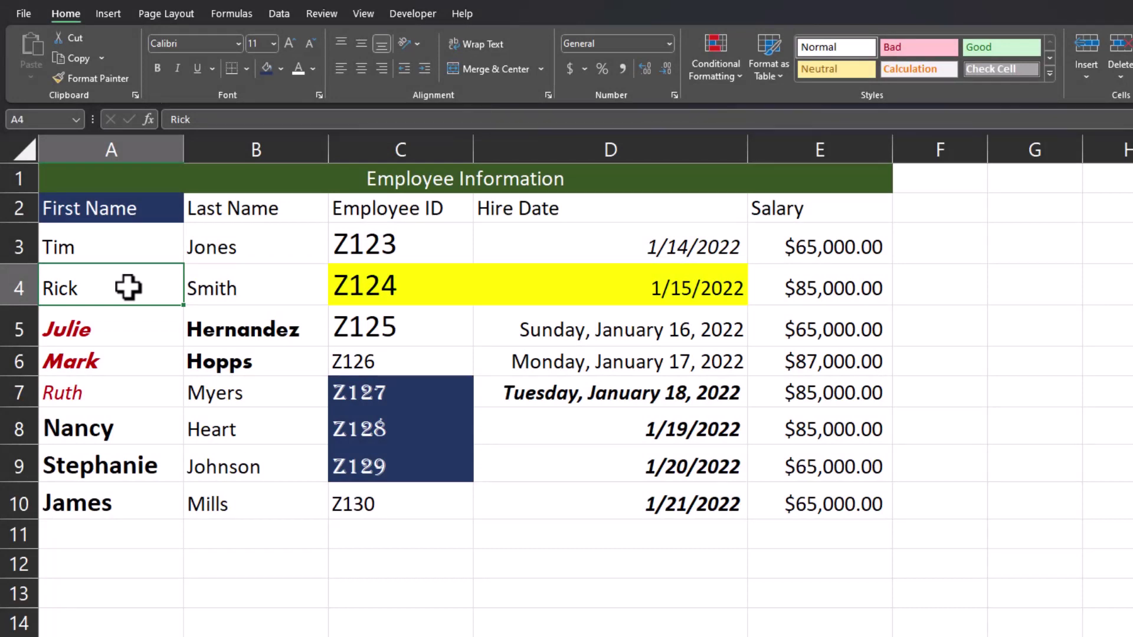
{"action": "key", "text": "Up"}
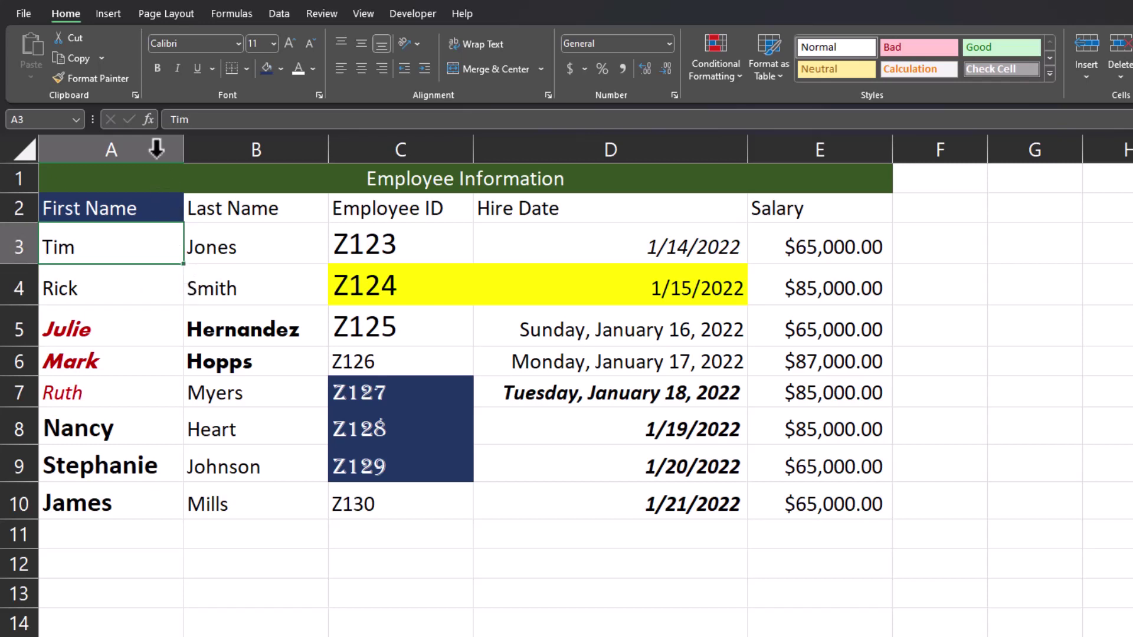
Step: Paint Tim's plain formatting onto A4 through A7, then across names and IDs A3:C10
{"action": "left_click", "coordinate": [125, 84]}
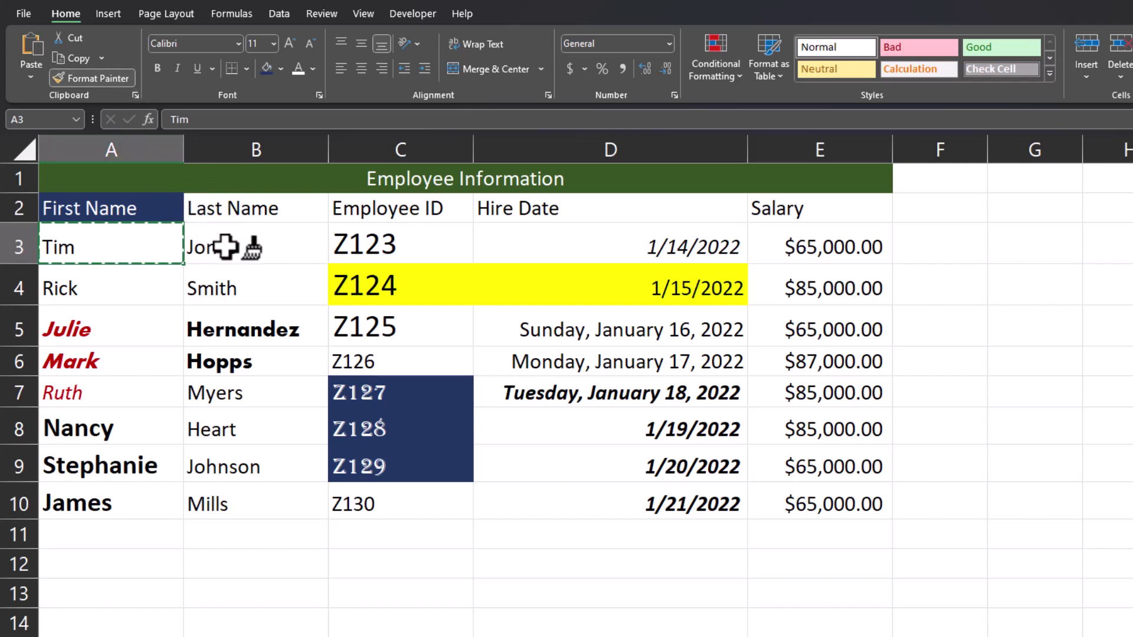
{"action": "left_click_drag", "start_coordinate": [167, 268], "coordinate": [156, 288]}
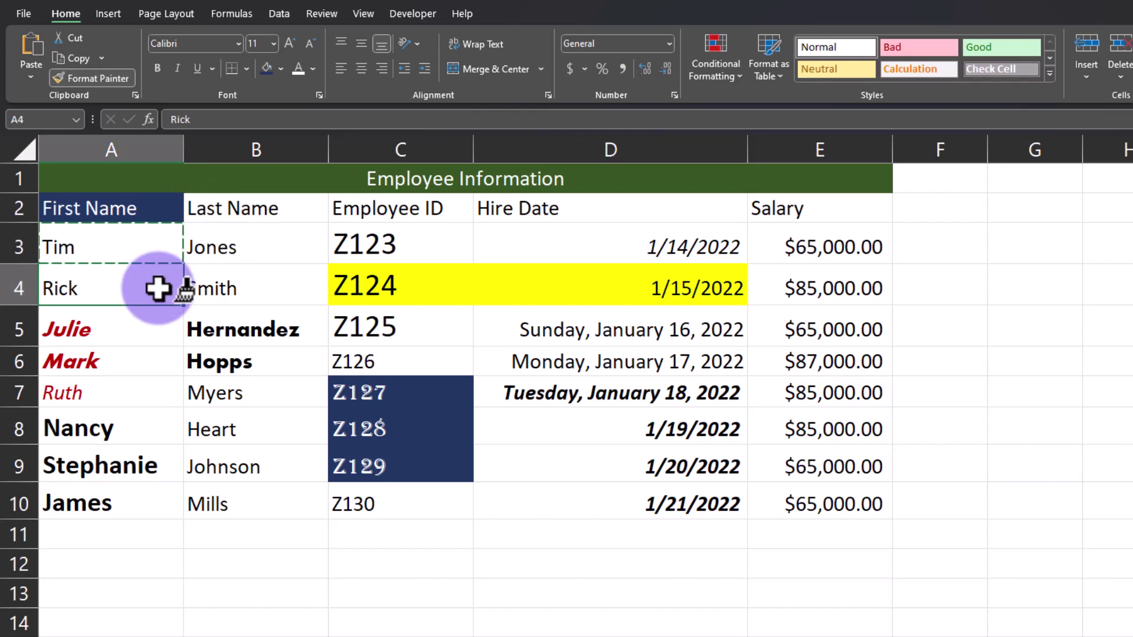
{"action": "left_click", "coordinate": [149, 334]}
{"action": "left_click", "coordinate": [144, 365]}
{"action": "left_click", "coordinate": [142, 393]}
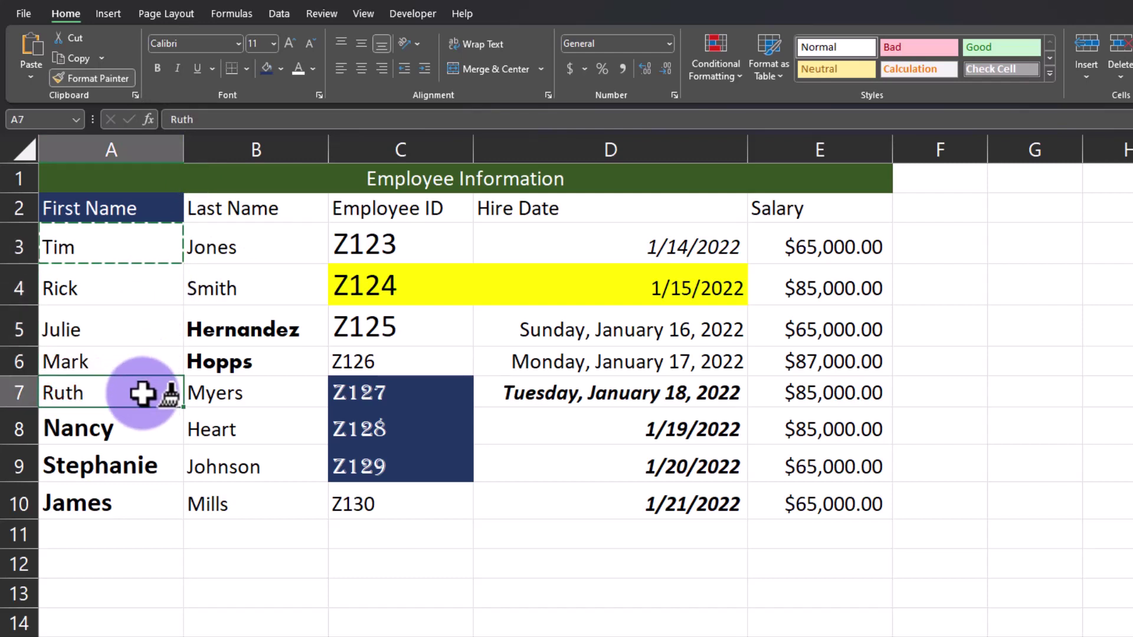
{"action": "left_click", "coordinate": [141, 244]}
{"action": "mouse_move", "coordinate": [141, 244]}
{"action": "left_mouse_down"}
{"action": "mouse_move", "coordinate": [260, 413]}
{"action": "mouse_move", "coordinate": [367, 505]}
{"action": "left_mouse_up"}
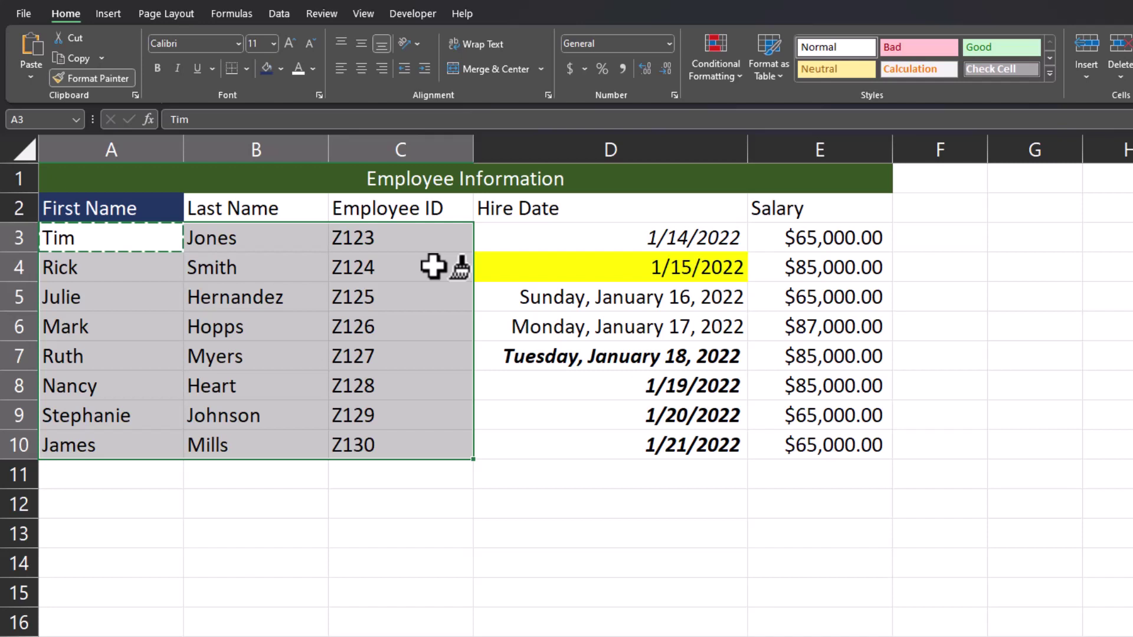
{"action": "left_click", "coordinate": [533, 236]}
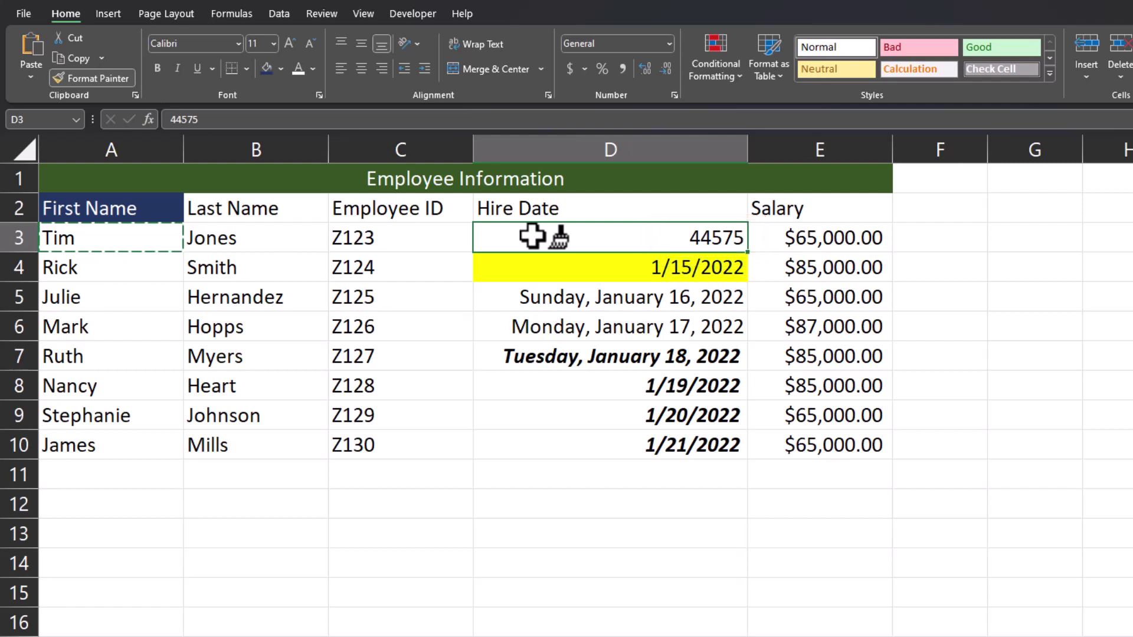
{"action": "key", "text": "Escape"}
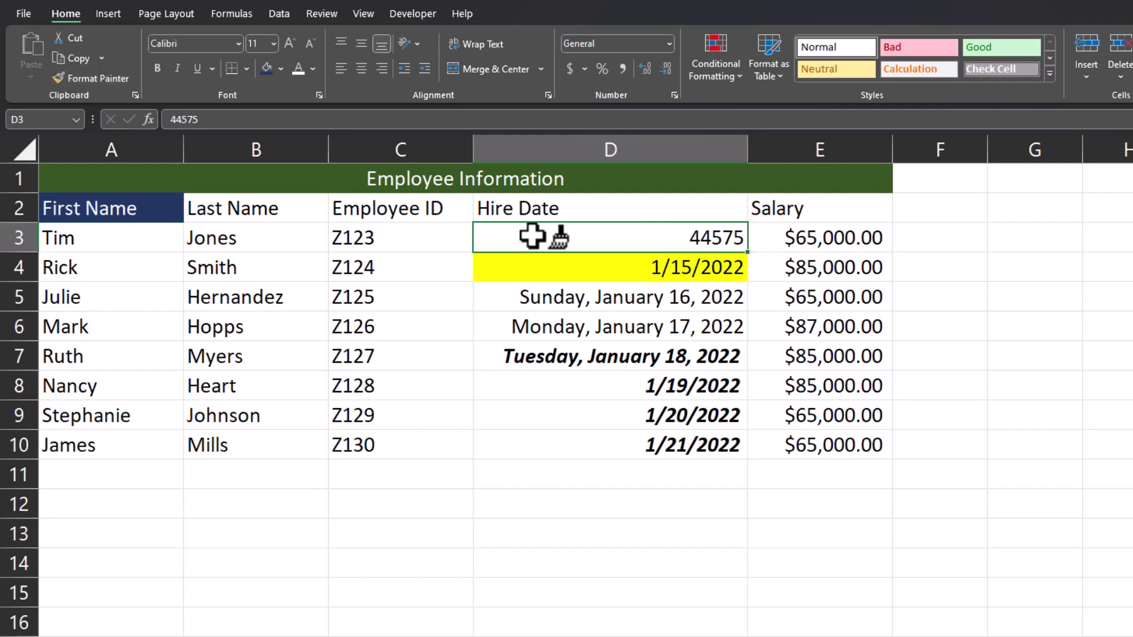
{"action": "key", "text": "ctrl+z"}
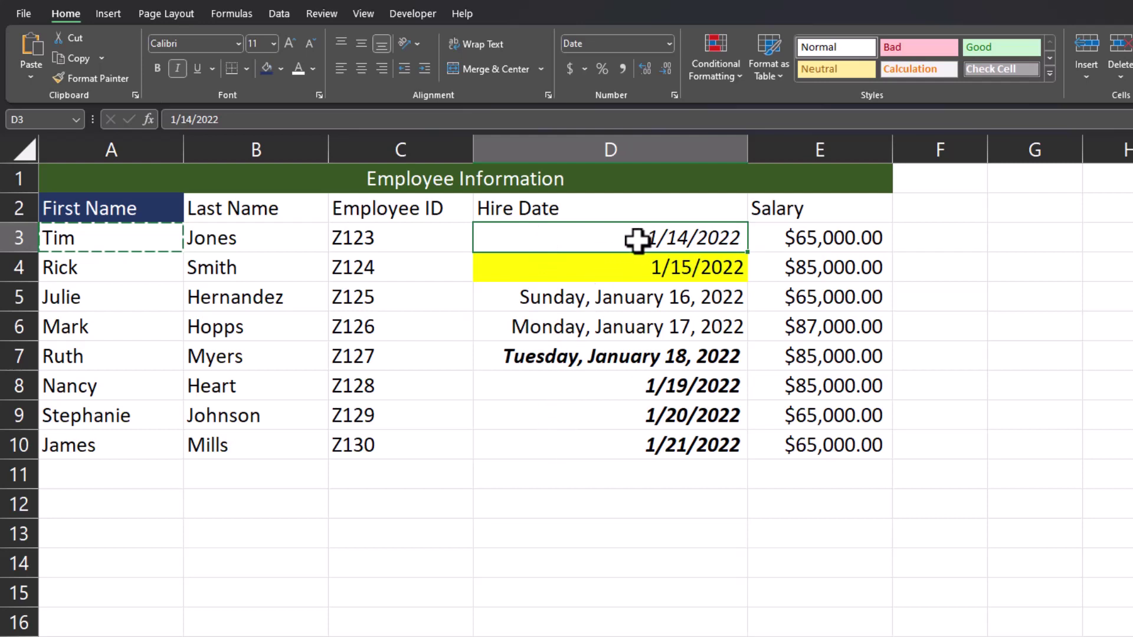
Step: Paint D3's italic 1/14/2022 date format onto D4:D10 and auto-fit the Hire Date column
{"action": "left_click", "coordinate": [123, 79]}
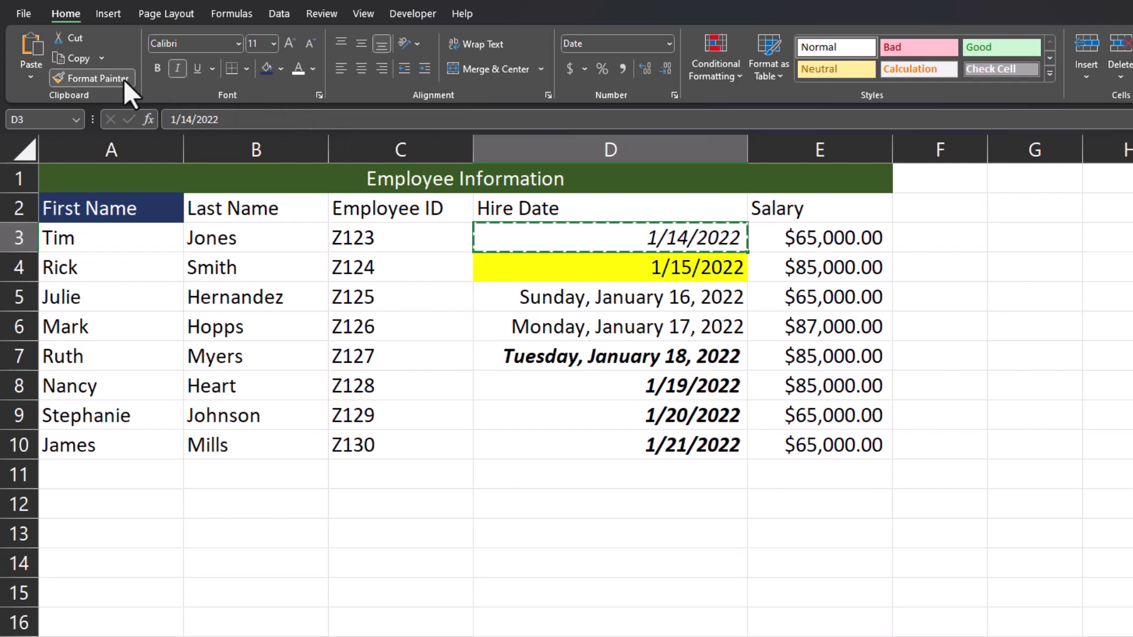
{"action": "left_click_drag", "start_coordinate": [511, 278], "coordinate": [530, 436]}
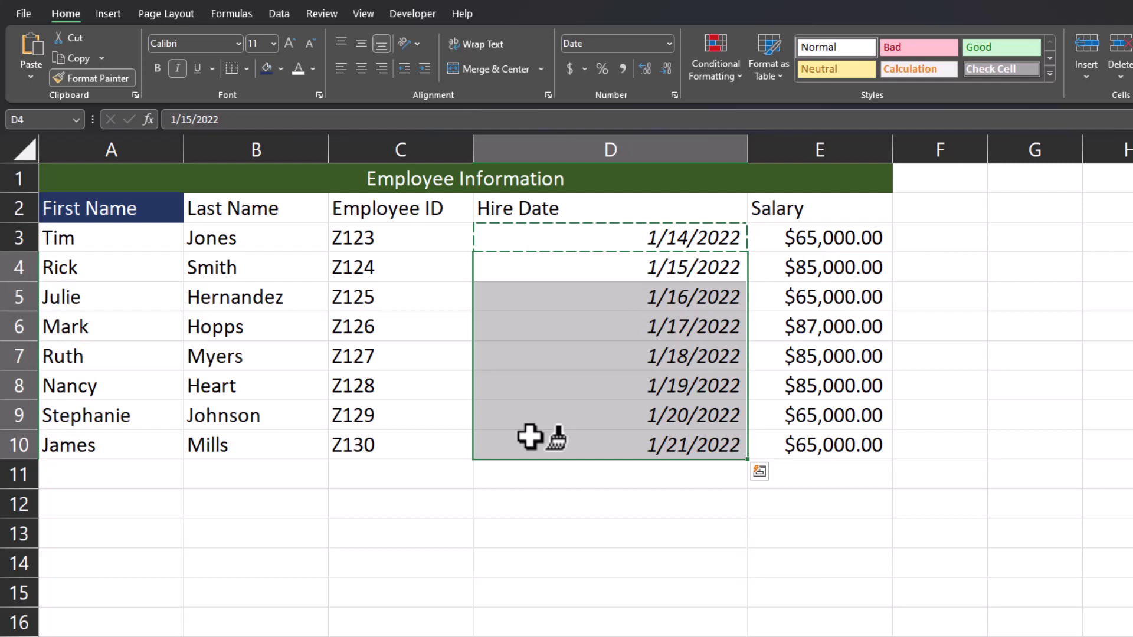
{"action": "key", "text": "Escape"}
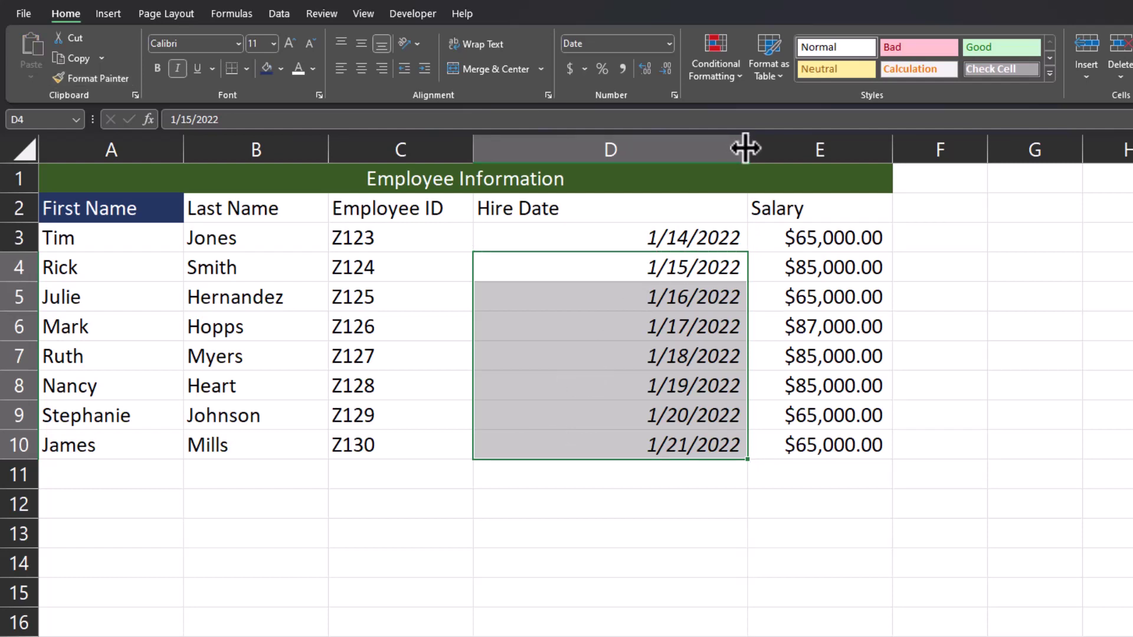
{"action": "double_click", "coordinate": [747, 149]}
{"action": "left_click", "coordinate": [377, 237]}
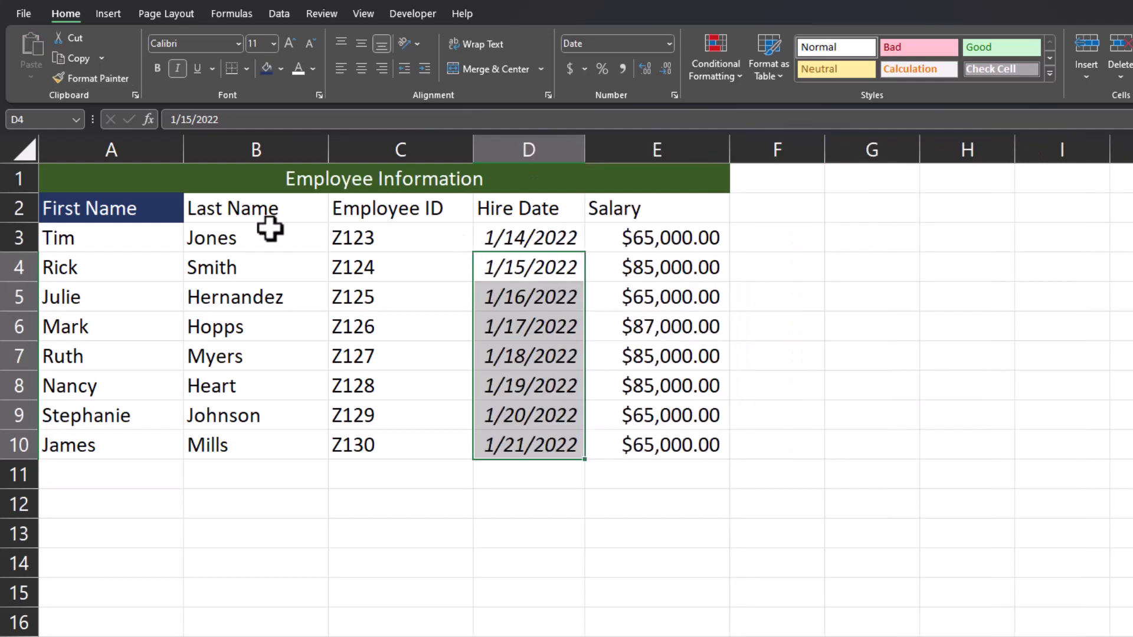
{"action": "left_click", "coordinate": [177, 213]}
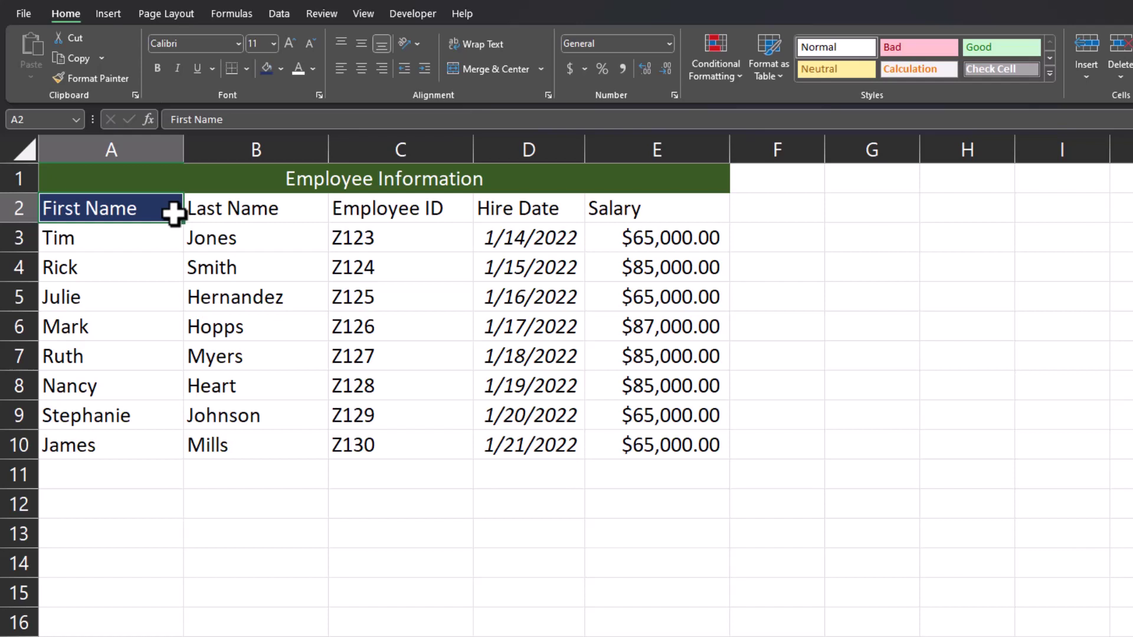
{"action": "left_click", "coordinate": [118, 78]}
{"action": "mouse_move", "coordinate": [195, 197]}
{"action": "left_mouse_down"}
{"action": "mouse_move", "coordinate": [202, 207]}
{"action": "mouse_move", "coordinate": [708, 213]}
{"action": "left_mouse_up"}
{"action": "key", "text": "Escape"}
{"action": "left_click", "coordinate": [767, 224]}
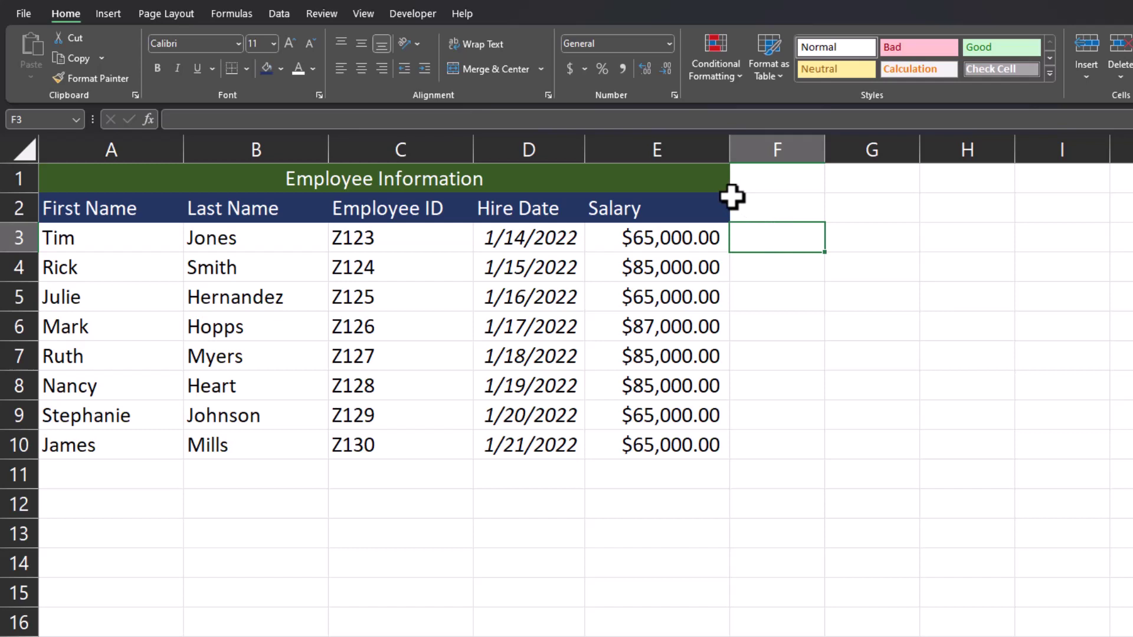
{"action": "left_click", "coordinate": [112, 297]}
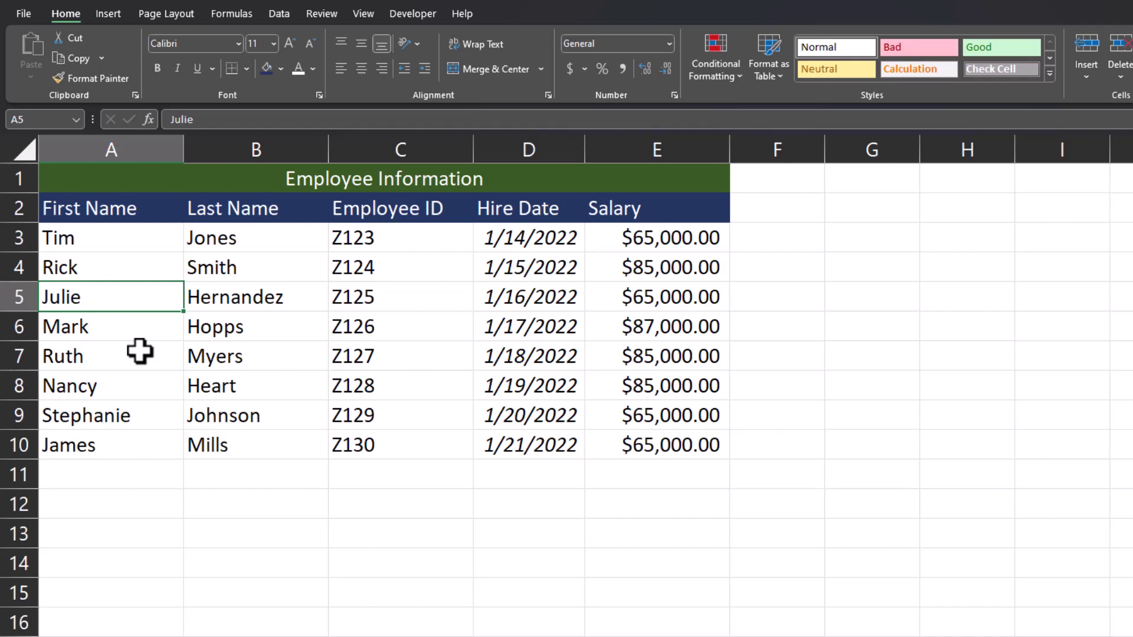
Step: Fill Rick's row A4:E4 with Orange, Accent 2, Lighter 40% and copy its formatting
{"action": "key", "text": "Up"}
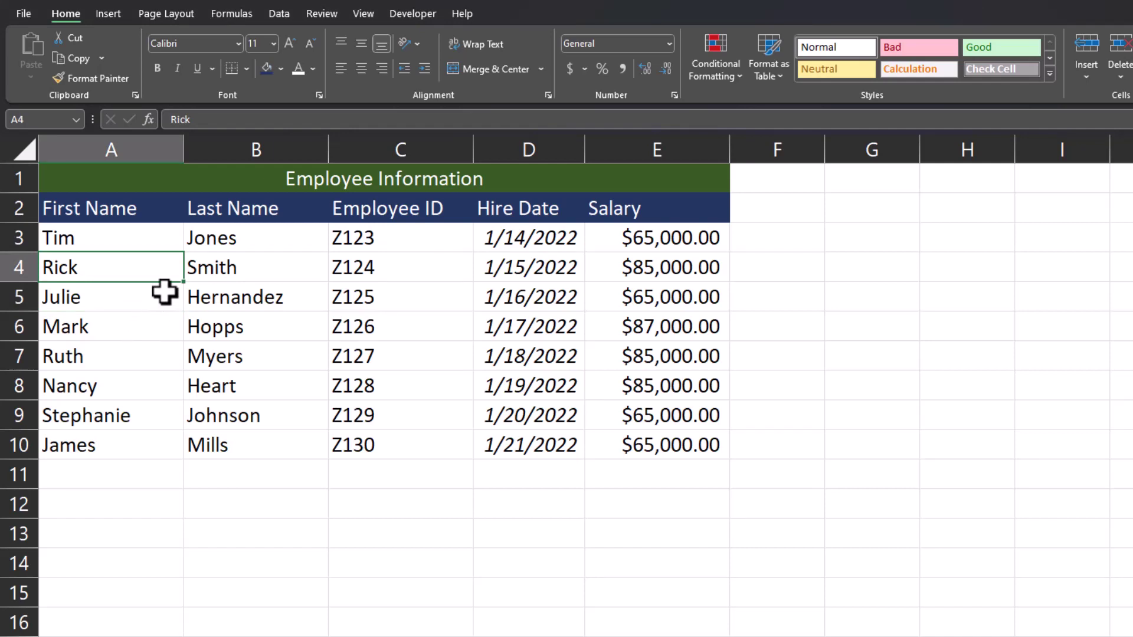
{"action": "left_click_drag", "start_coordinate": [159, 262], "coordinate": [608, 261]}
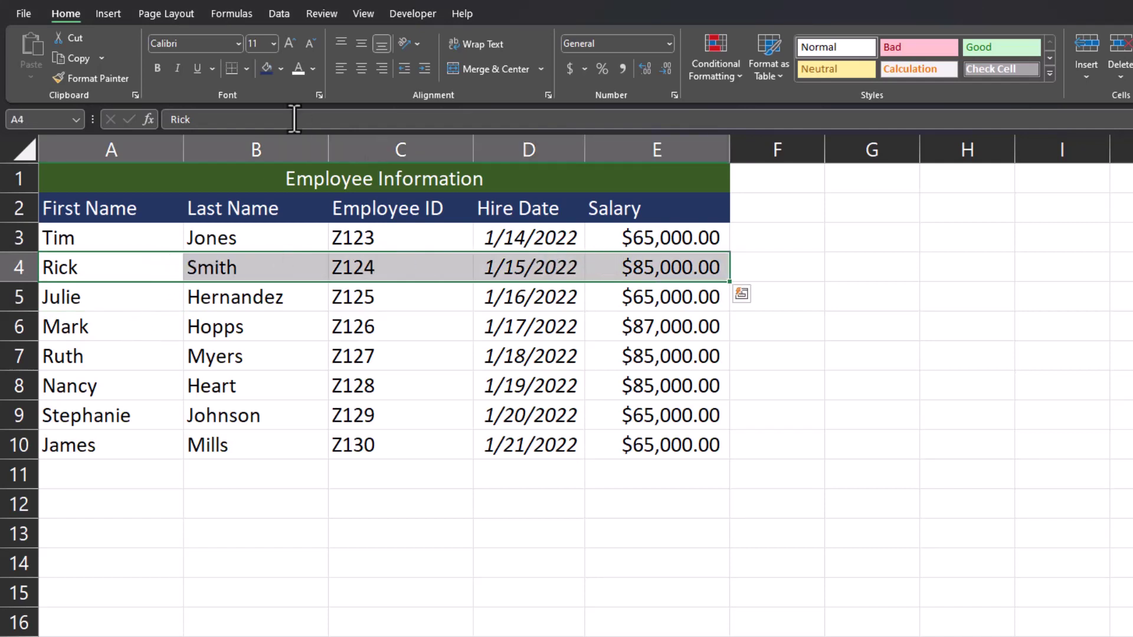
{"action": "left_click", "coordinate": [281, 72]}
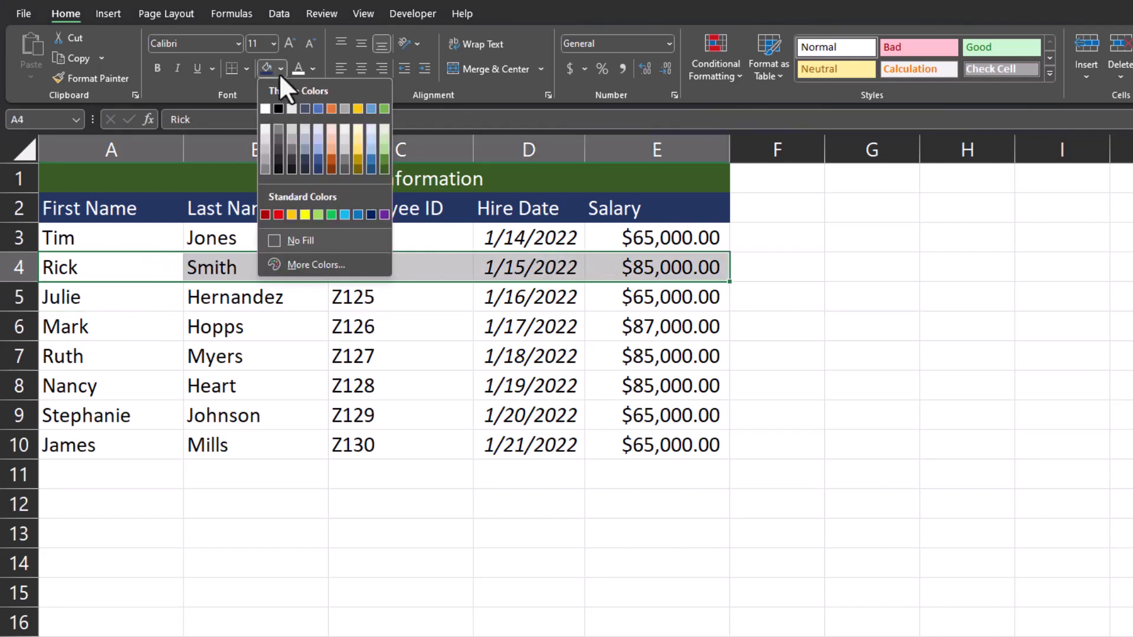
{"action": "left_click", "coordinate": [332, 148]}
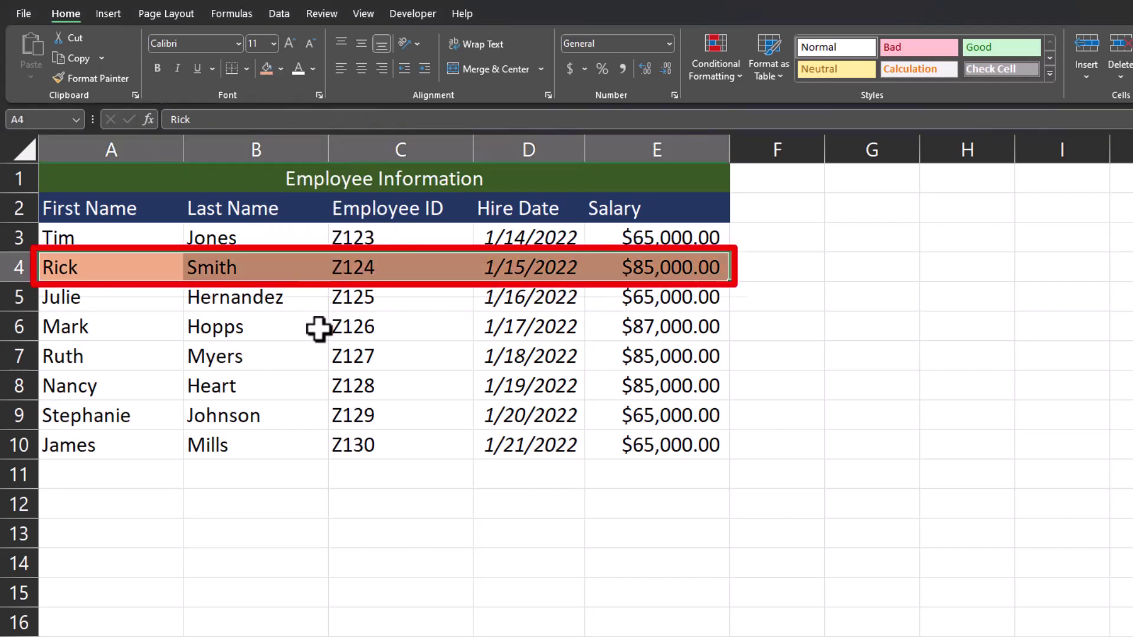
{"action": "left_click", "coordinate": [122, 83]}
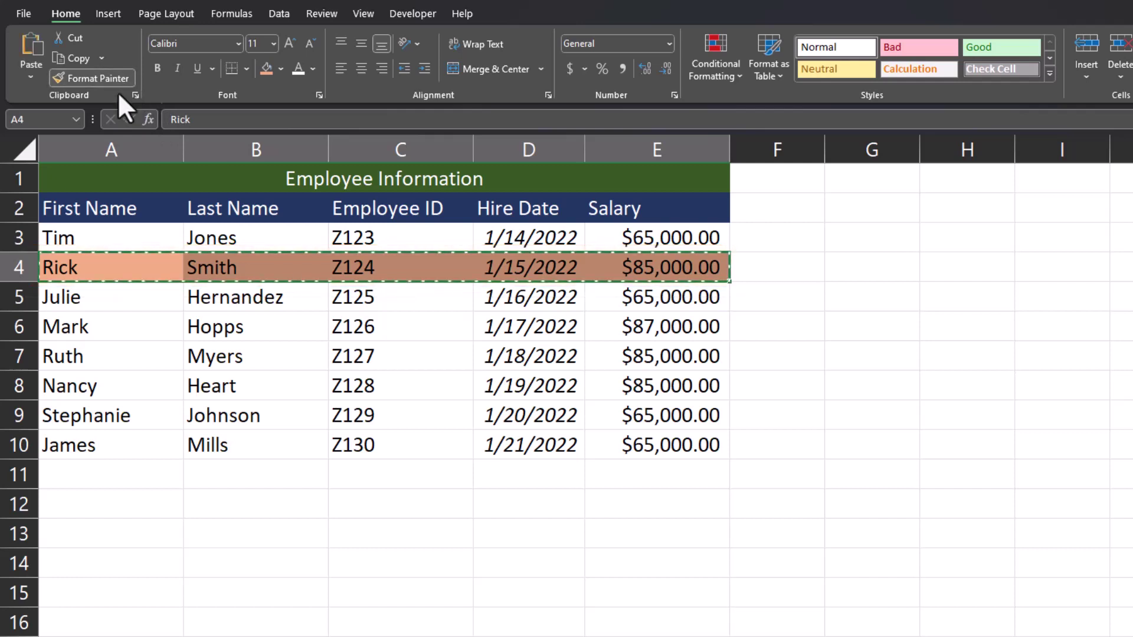
Step: Paint the Rick row's orange formatting onto rows 7 and 8
{"action": "mouse_move", "coordinate": [105, 354]}
{"action": "left_mouse_down"}
{"action": "mouse_move", "coordinate": [448, 387]}
{"action": "mouse_move", "coordinate": [623, 388]}
{"action": "left_mouse_up"}
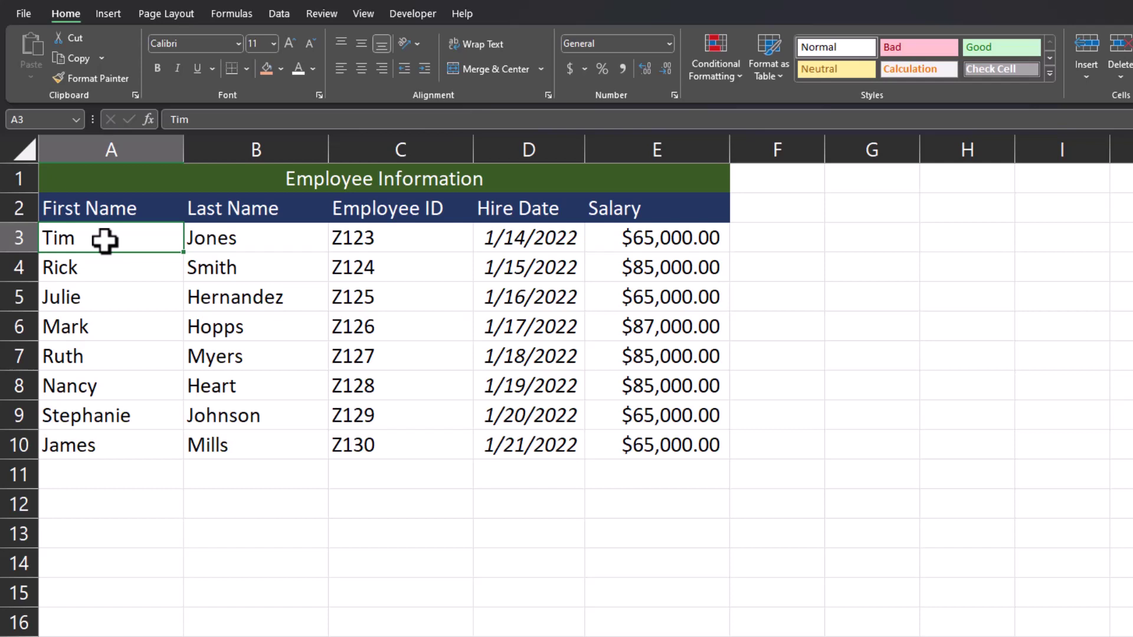
Step: Select the whole Employee Information table A1:E10 and pick up its formatting with Format Painter
{"action": "left_click_drag", "start_coordinate": [116, 175], "coordinate": [558, 444]}
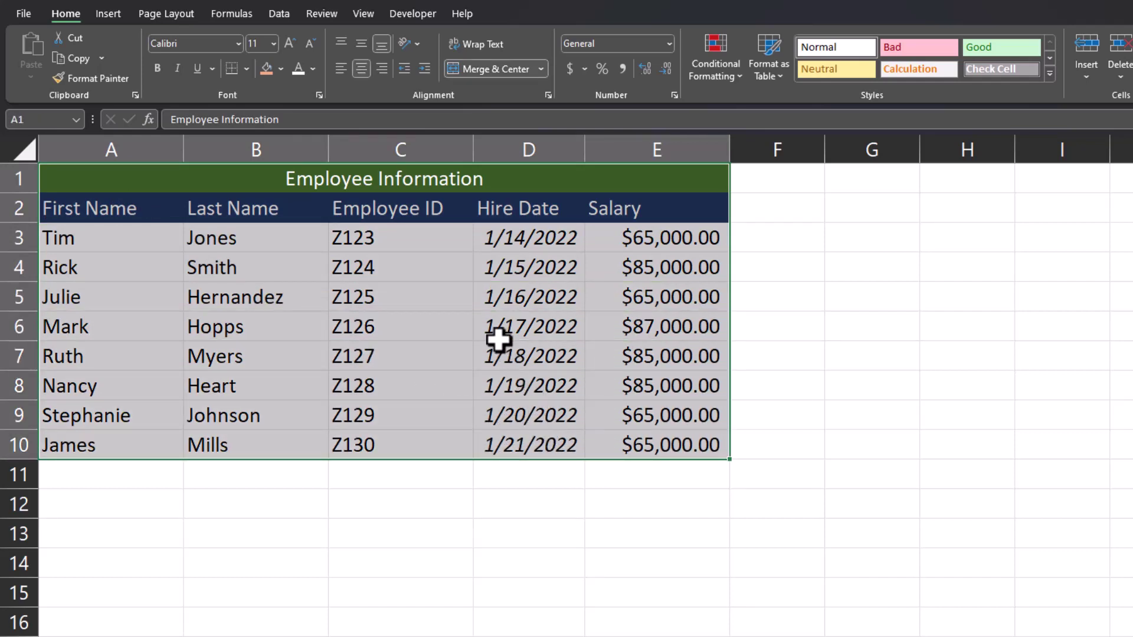
{"action": "key", "text": "ctrl+a"}
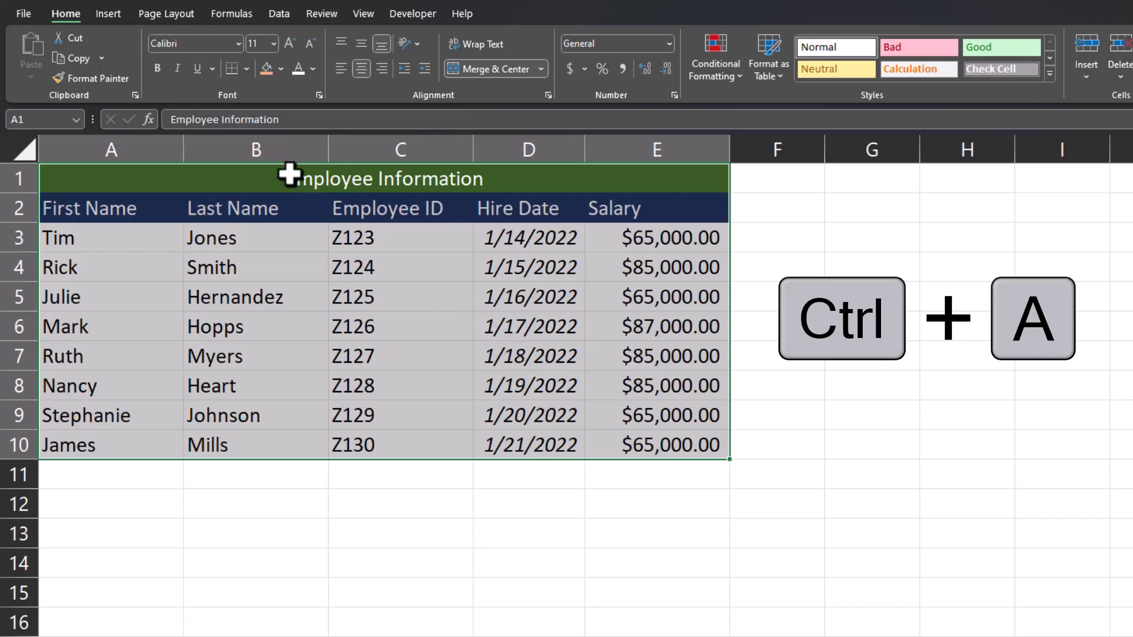
{"action": "left_click", "coordinate": [129, 78]}
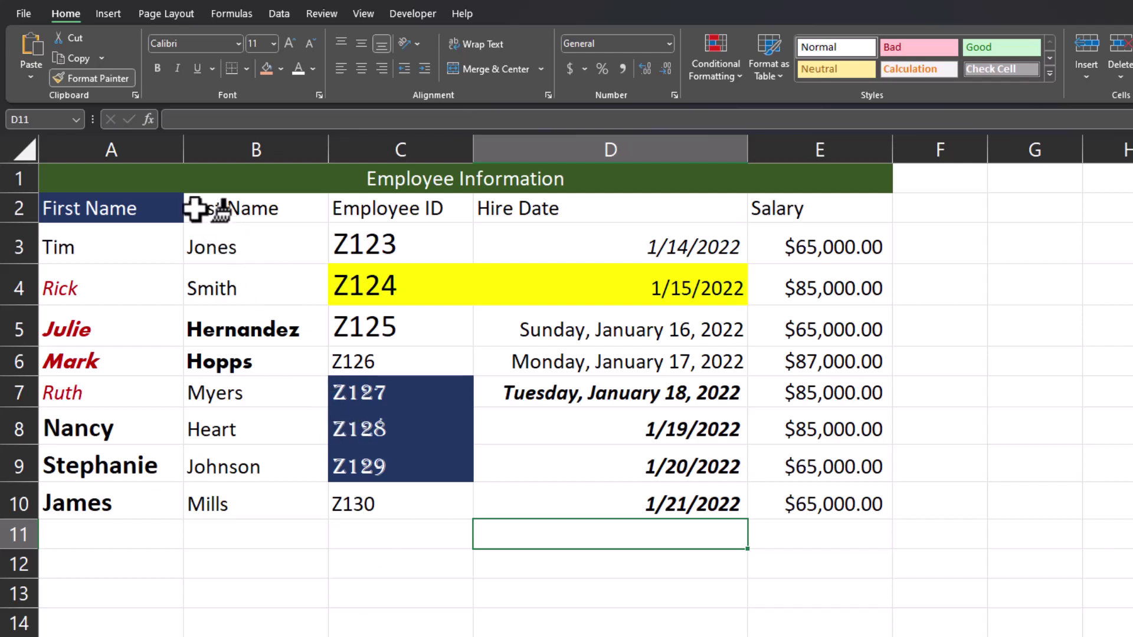
Step: Paint the table formatting over the messy table down to row 15, then check the header and rows 11–12
{"action": "mouse_move", "coordinate": [236, 177]}
{"action": "left_mouse_down"}
{"action": "mouse_move", "coordinate": [350, 302]}
{"action": "mouse_move", "coordinate": [612, 451]}
{"action": "mouse_move", "coordinate": [748, 503]}
{"action": "left_mouse_up"}
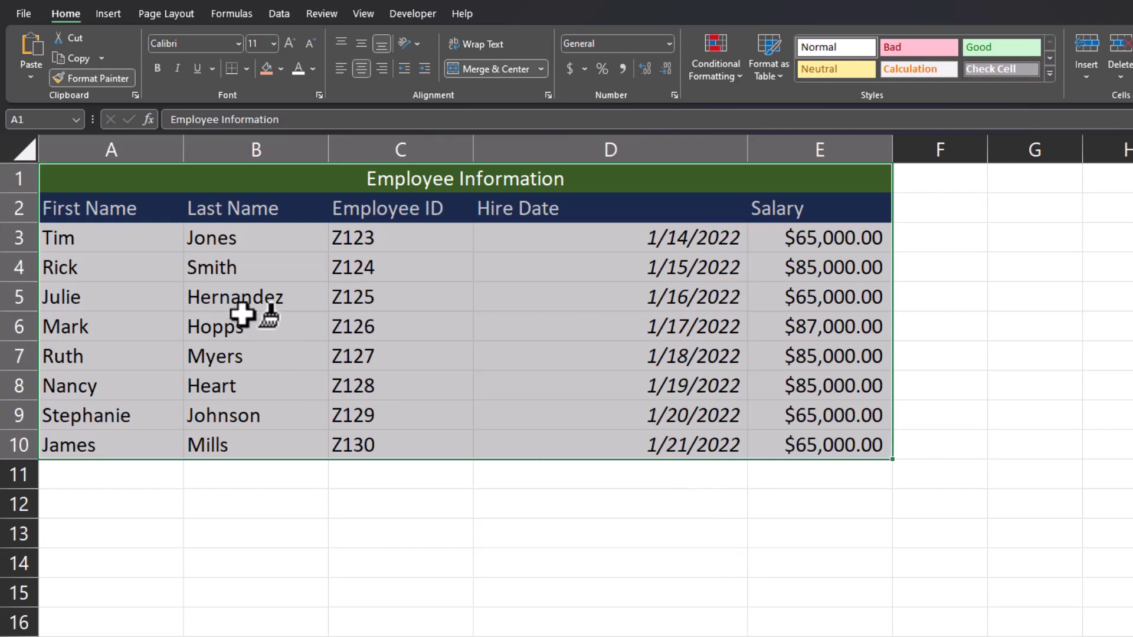
{"action": "mouse_move", "coordinate": [83, 172]}
{"action": "left_mouse_down"}
{"action": "mouse_move", "coordinate": [482, 346]}
{"action": "mouse_move", "coordinate": [595, 437]}
{"action": "mouse_move", "coordinate": [576, 498]}
{"action": "mouse_move", "coordinate": [576, 593]}
{"action": "left_mouse_up"}
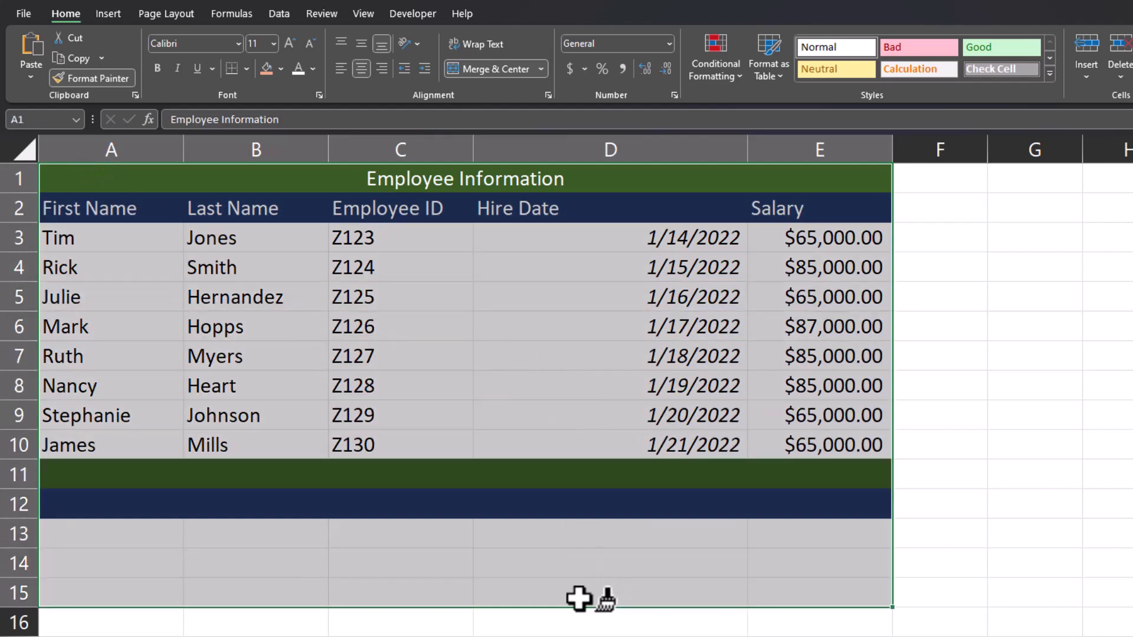
{"action": "left_click", "coordinate": [94, 208]}
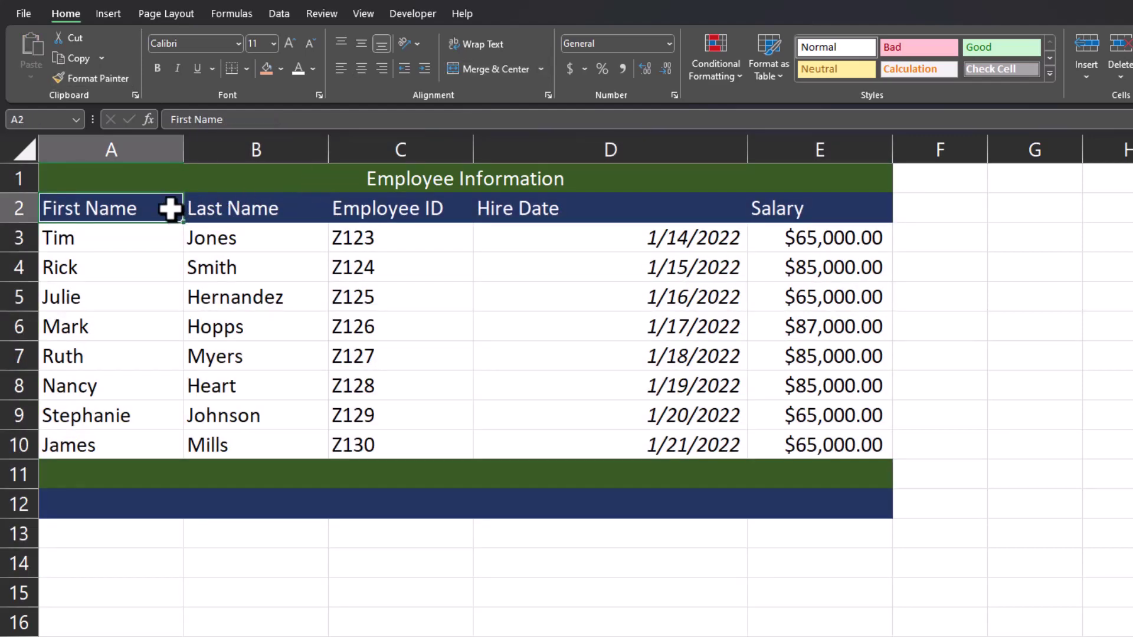
{"action": "left_click_drag", "start_coordinate": [172, 210], "coordinate": [751, 214]}
{"action": "left_click", "coordinate": [292, 472]}
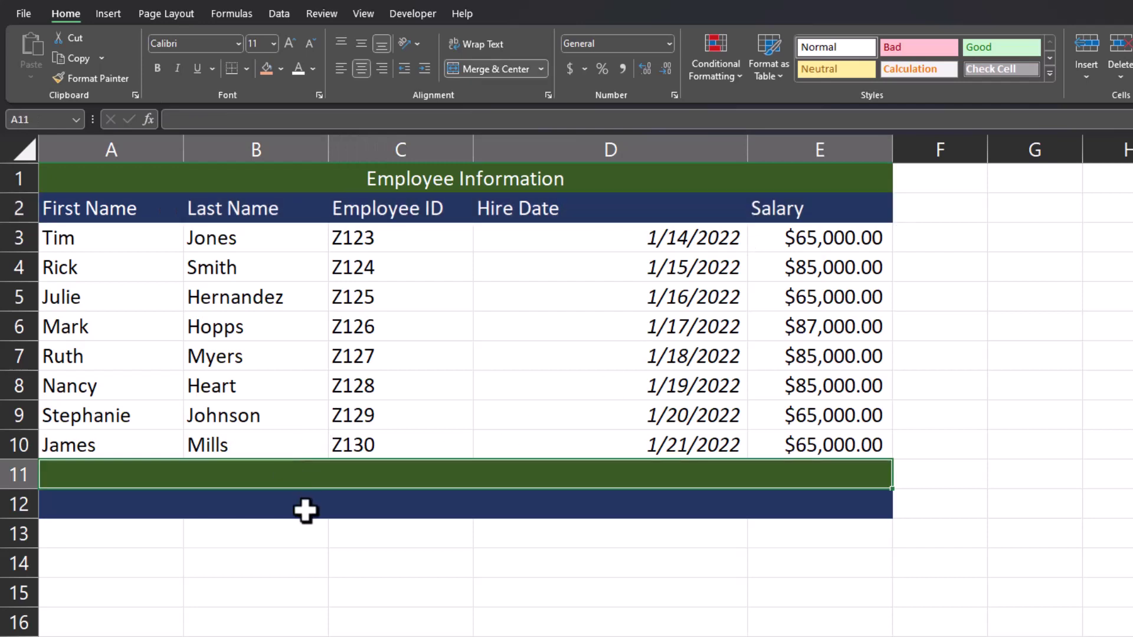
{"action": "left_click", "coordinate": [306, 508]}
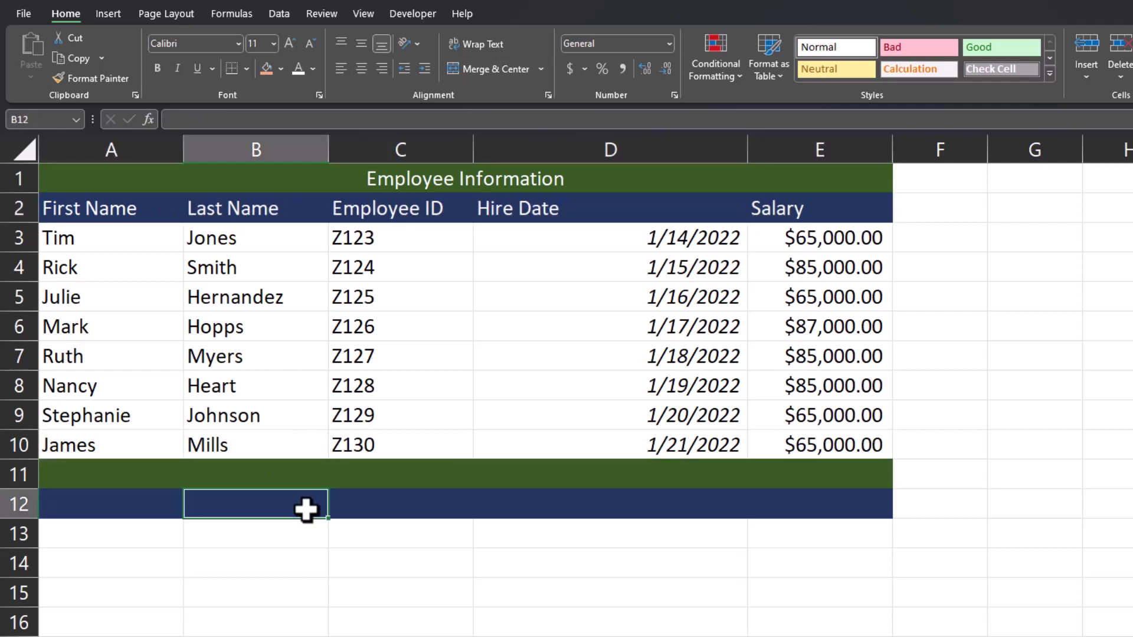